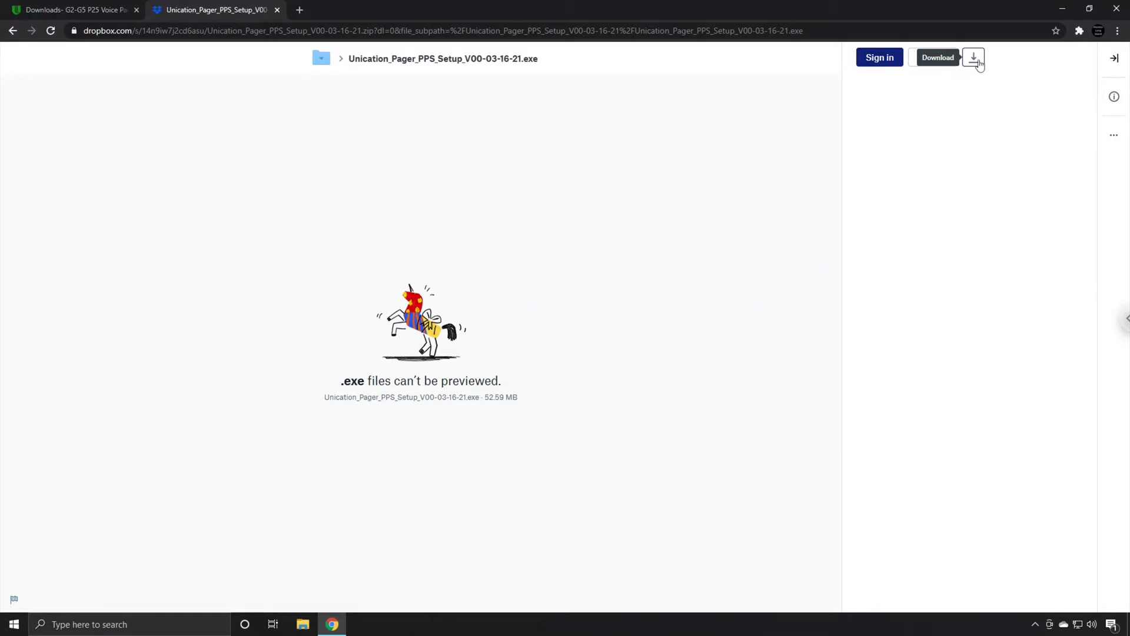
Direct-download the Unication_Pager_PPS_Setup_V00-03-16-21 zip (52.5 MB) from Dropbox and open it
left_click(978, 63)
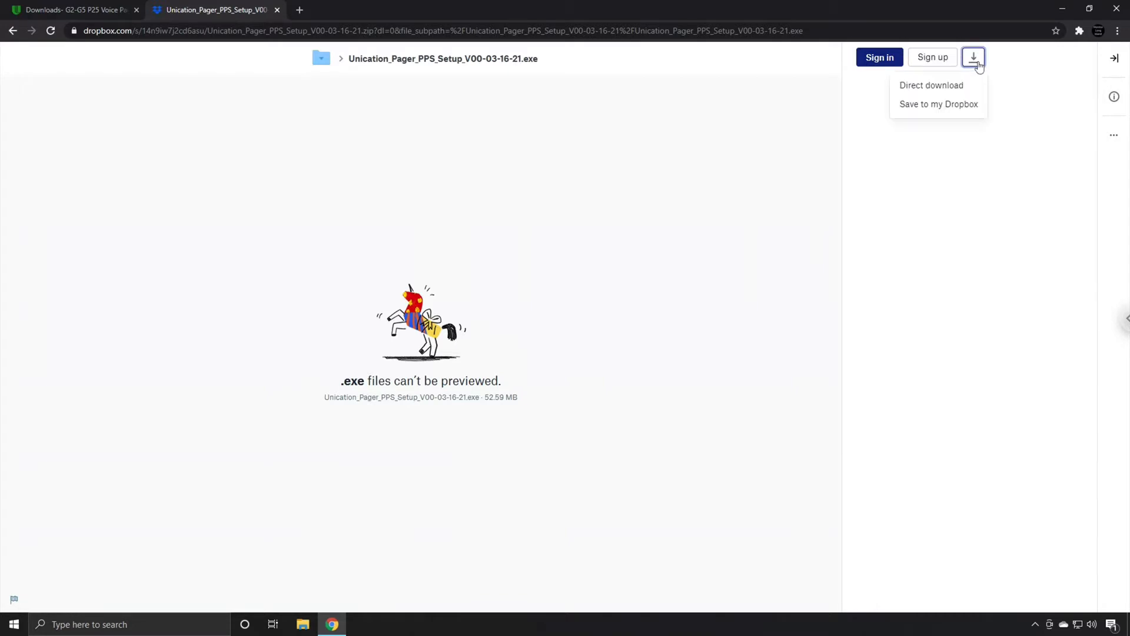
left_click(923, 87)
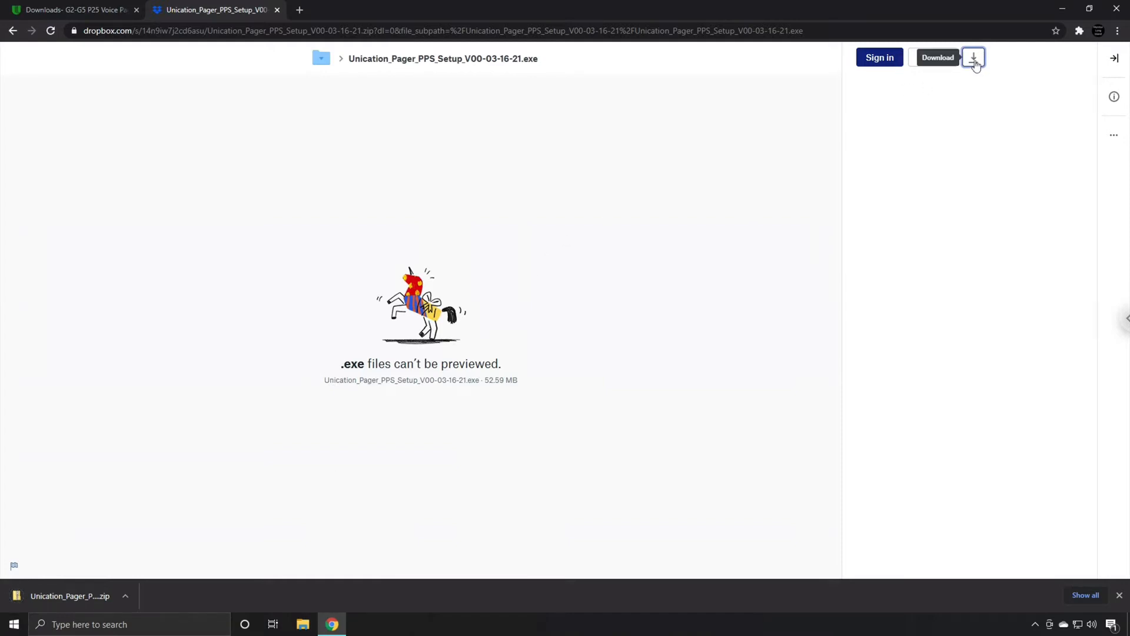
left_click(76, 595)
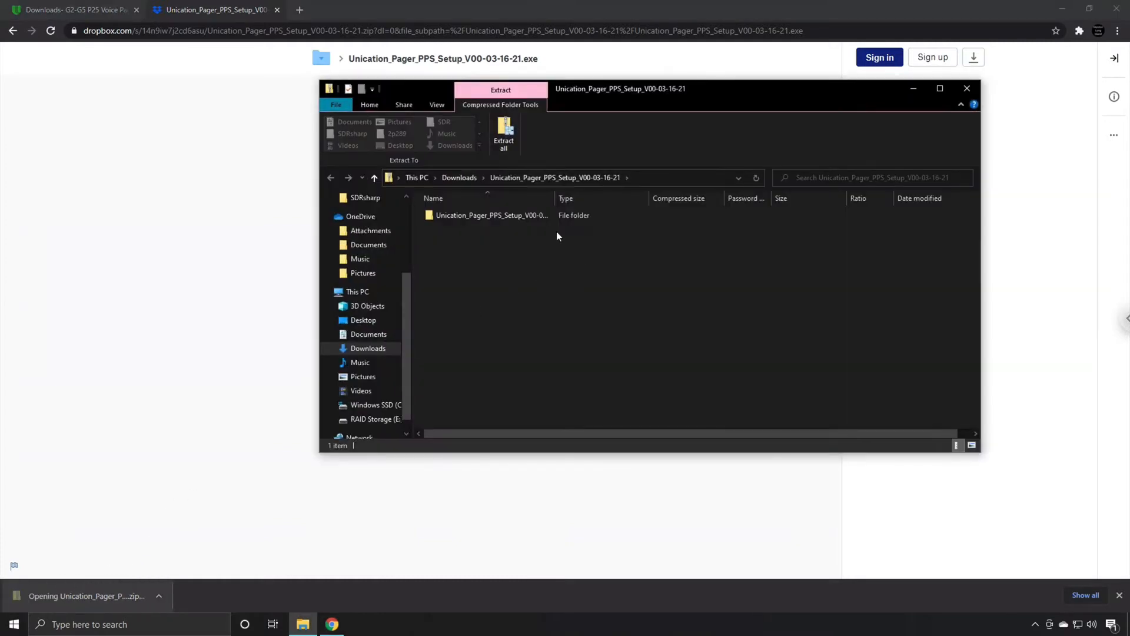
Open the Unication_Pager_PPS_Setup_V00-03-16-21 folder in the zip and launch its setup .exe
double_click(475, 217)
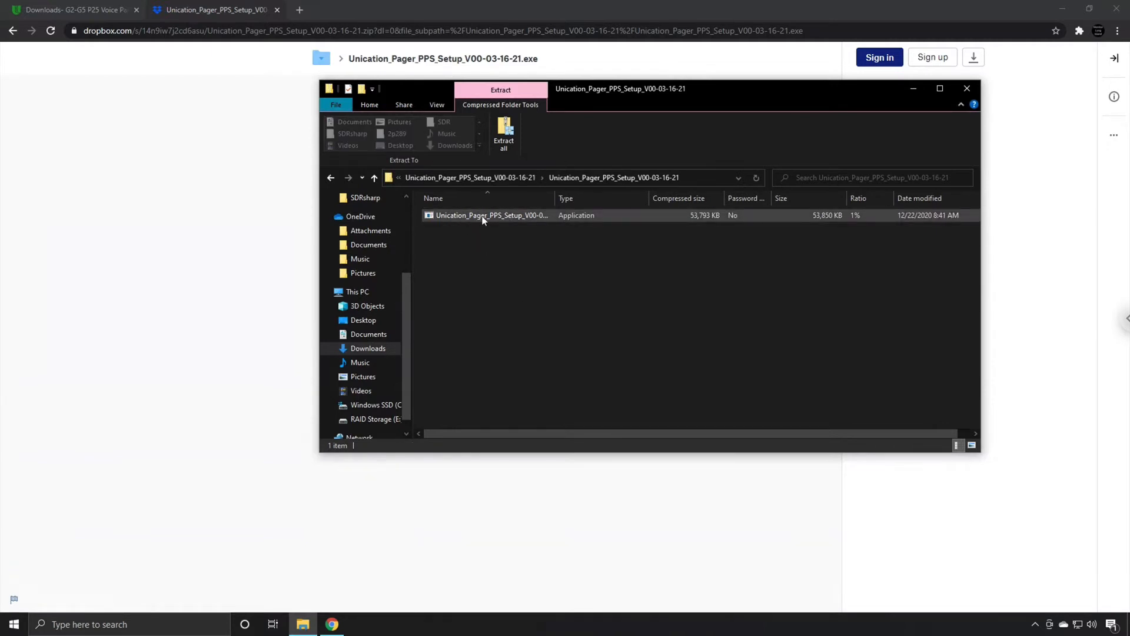
double_click(483, 215)
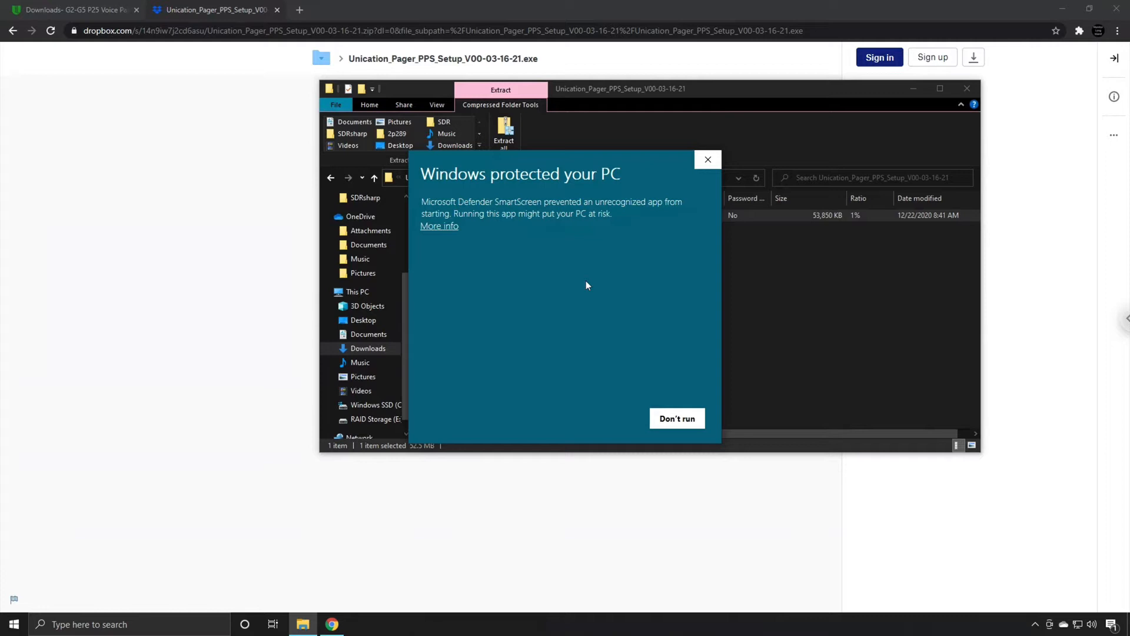
Let the unrecognized installer run anyway and approve it in User Account Control
left_click(437, 227)
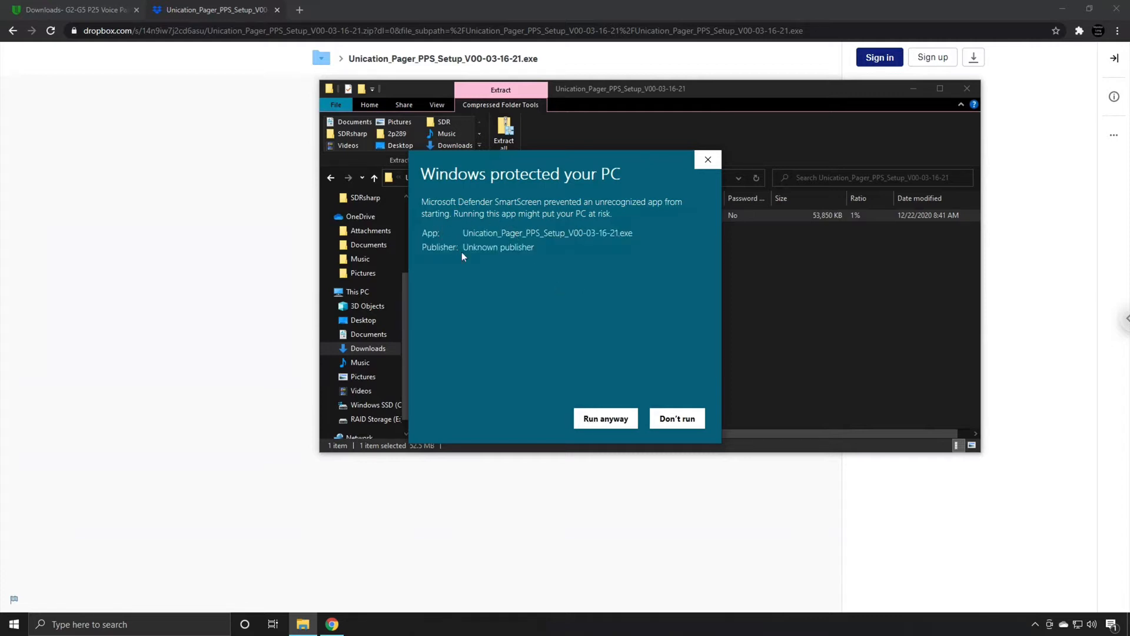
left_click(603, 419)
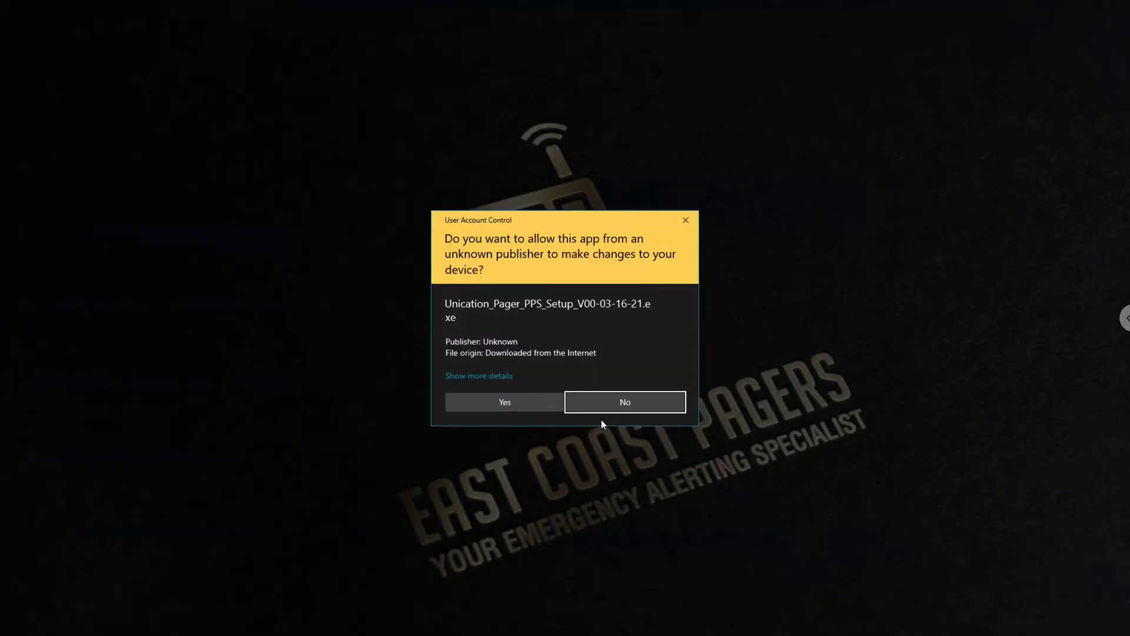
left_click(492, 402)
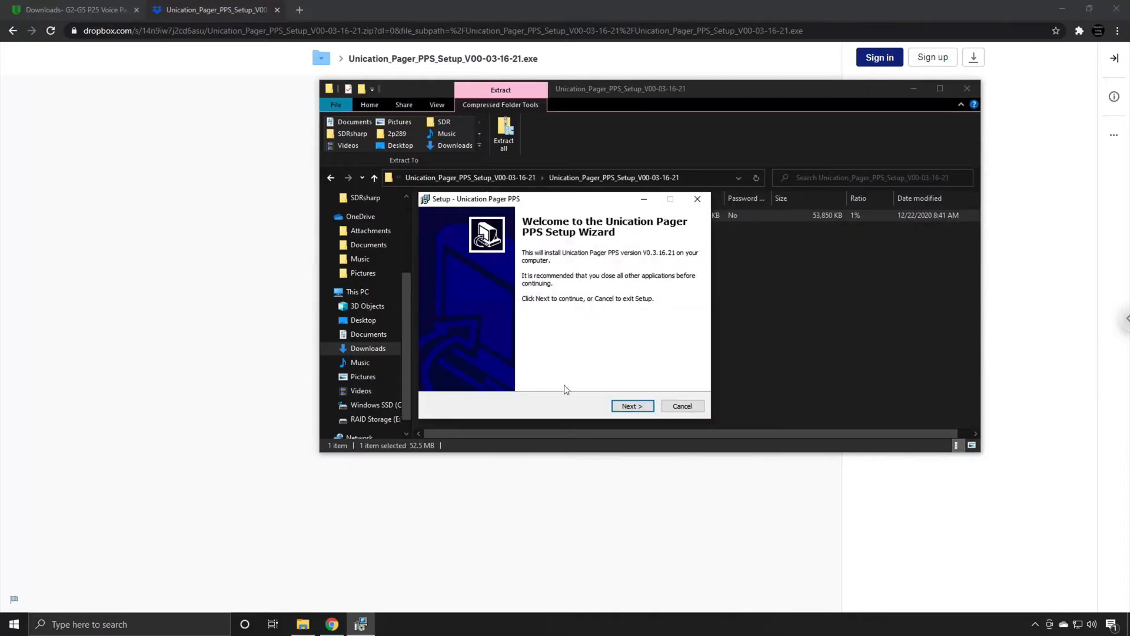
Start setup, acknowledge the missing .NET Framework 3.5 error, and exit the failed wizard
left_click(631, 405)
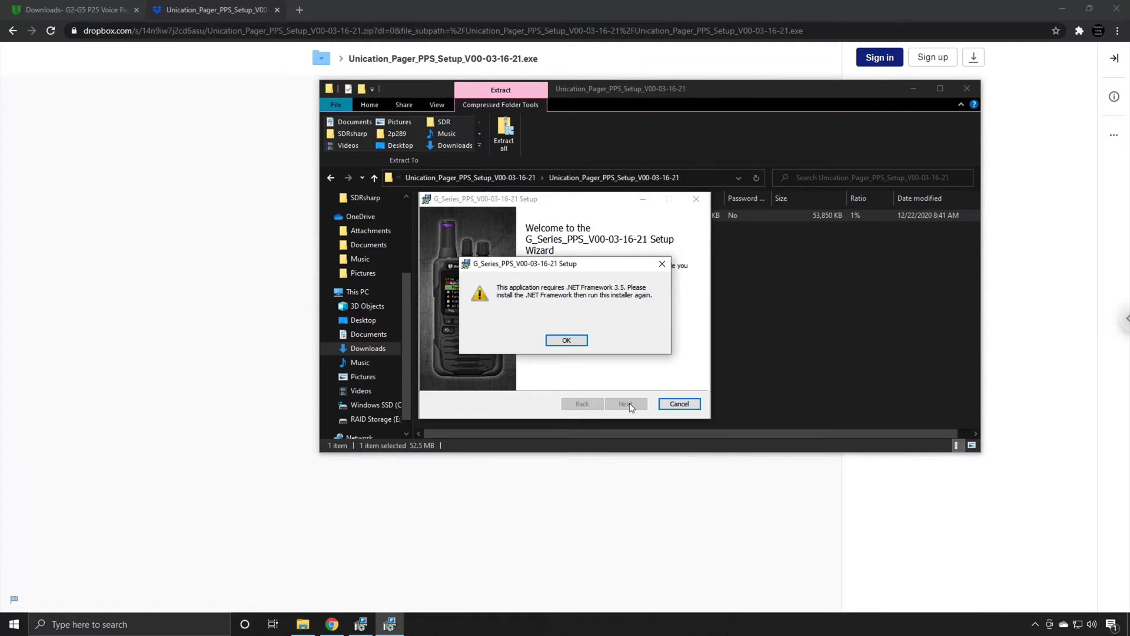
left_click(568, 340)
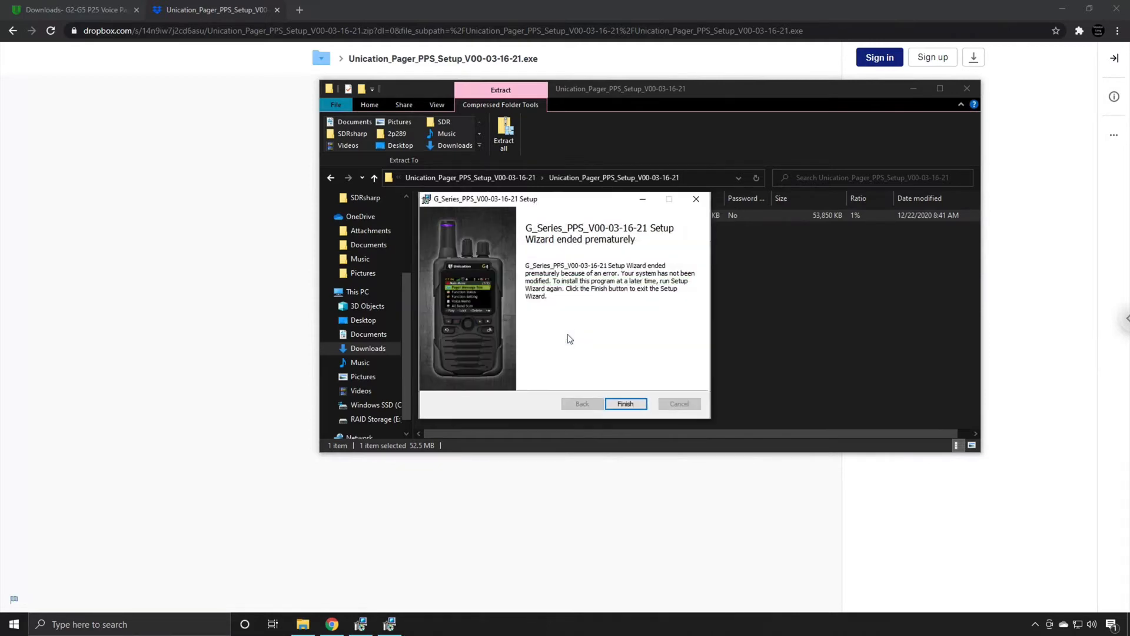
left_click(625, 403)
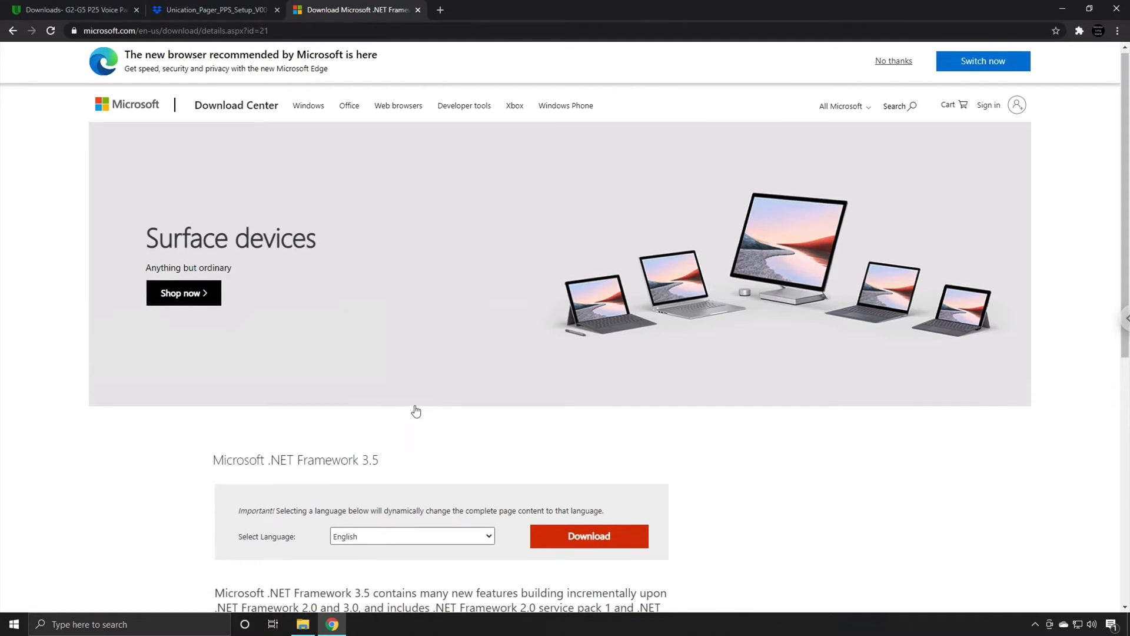
Download dotNetFx35setup.exe from the Download Center, run it, and approve the UAC prompt
scroll(406, 406, "down", 2)
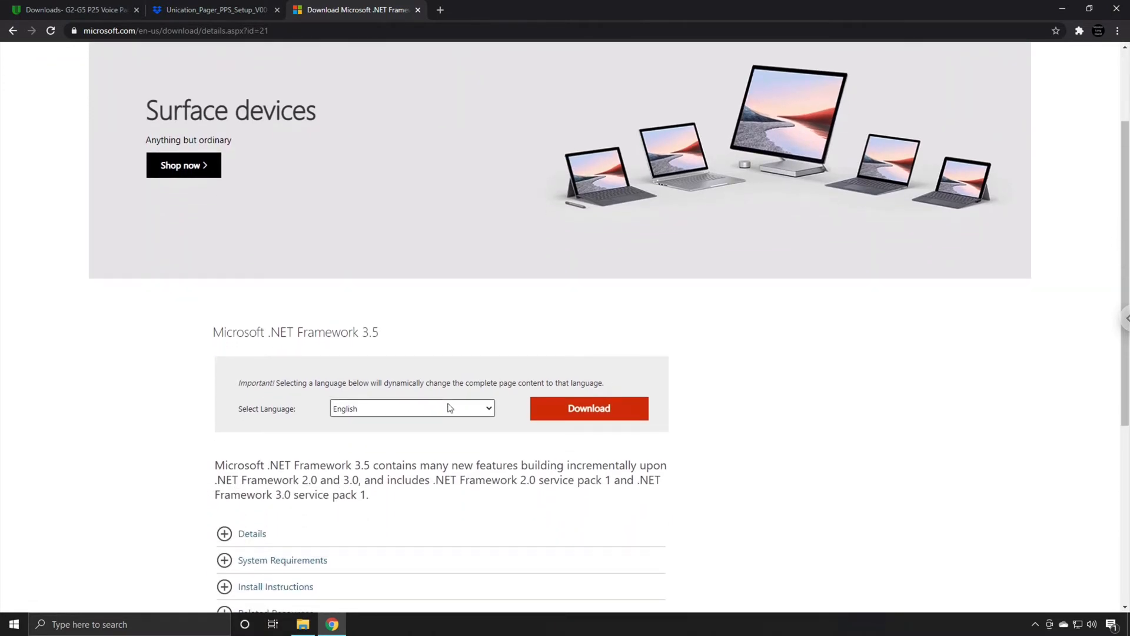
left_click(578, 413)
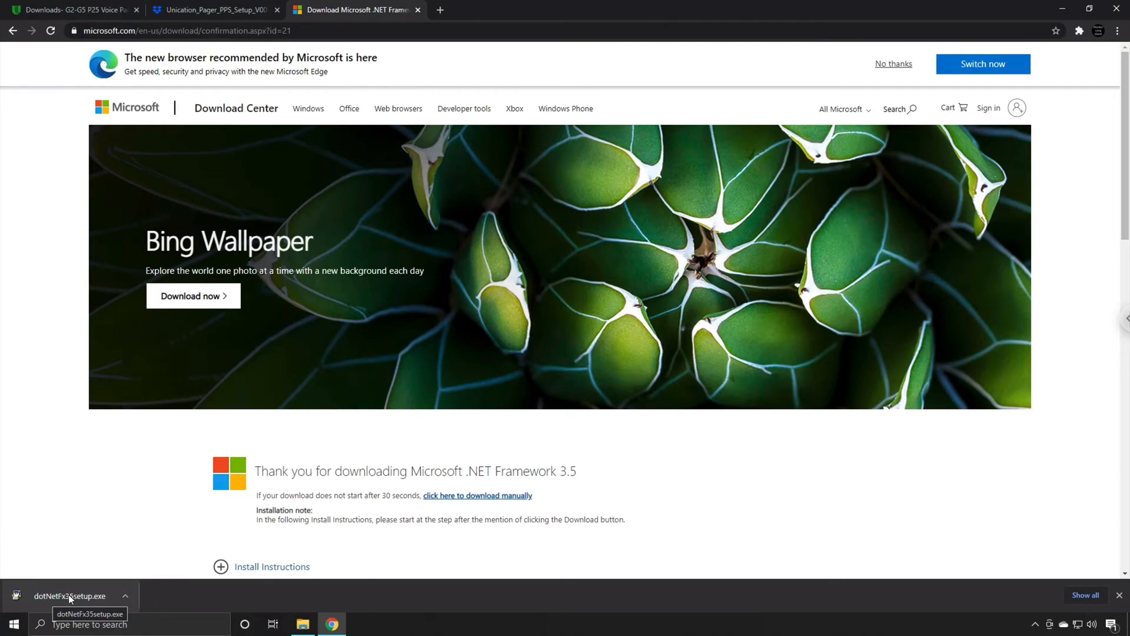
left_click(68, 594)
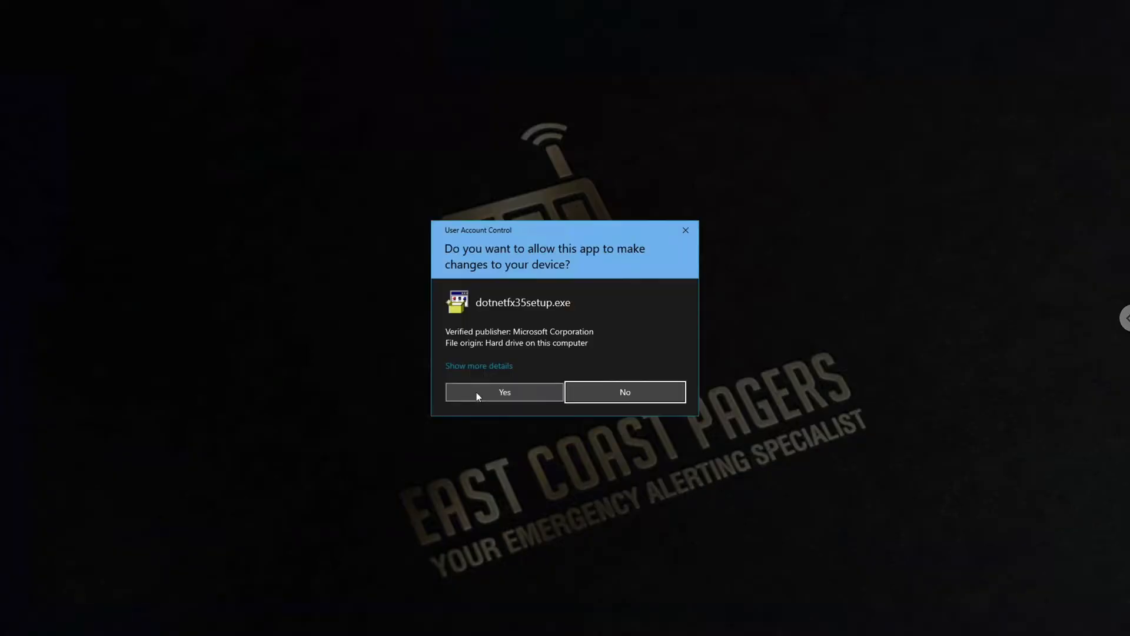
left_click(507, 391)
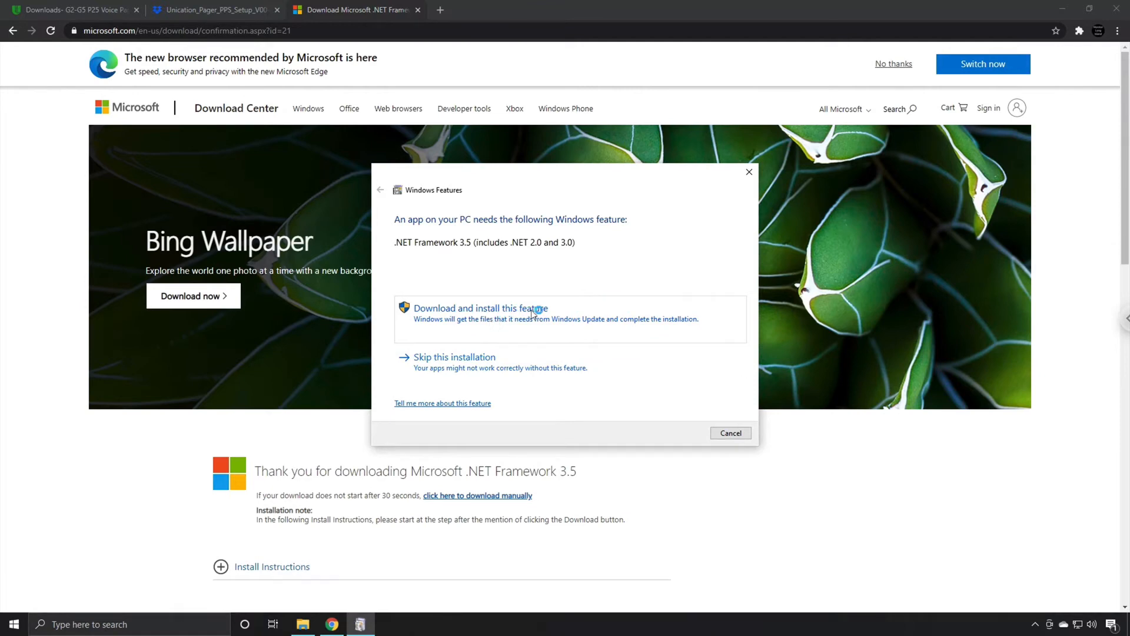
Download and install the .NET Framework 3.5 (includes 2.0 and 3.0) feature, then close the dialog
left_click(512, 312)
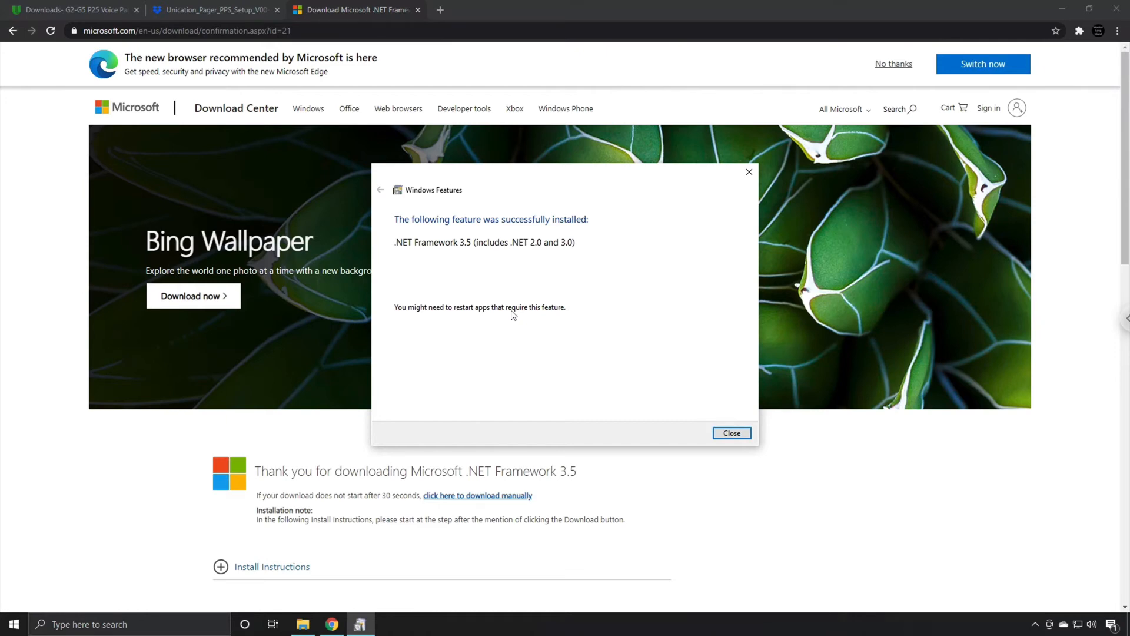
left_click(746, 435)
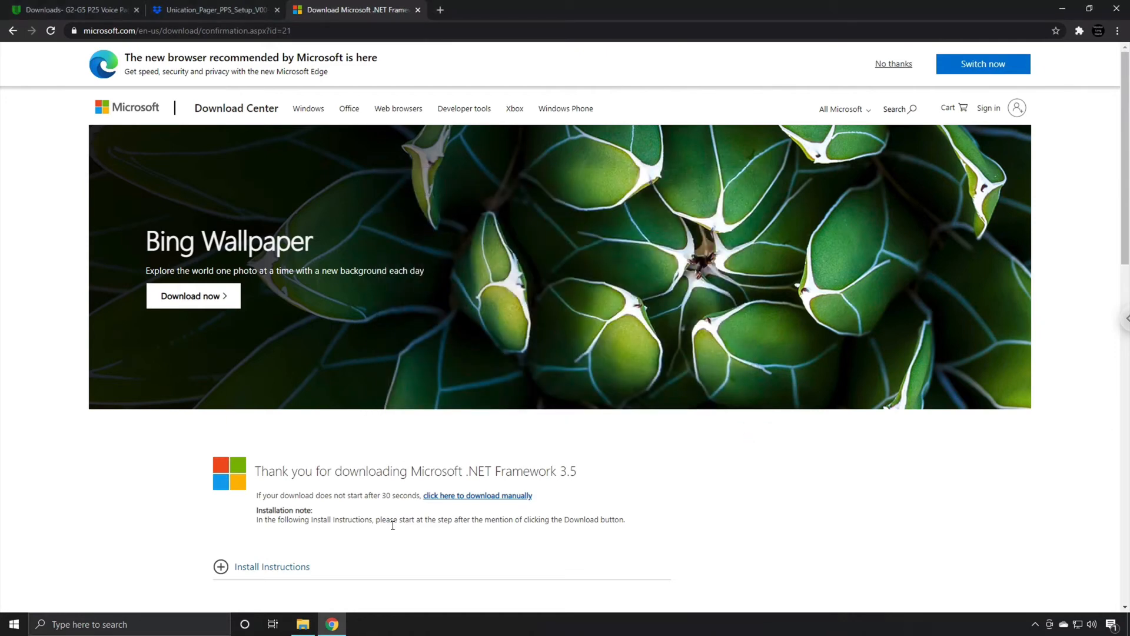
Relaunch the Unication setup .exe from Explorer, passing SmartScreen and User Account Control
left_click(302, 624)
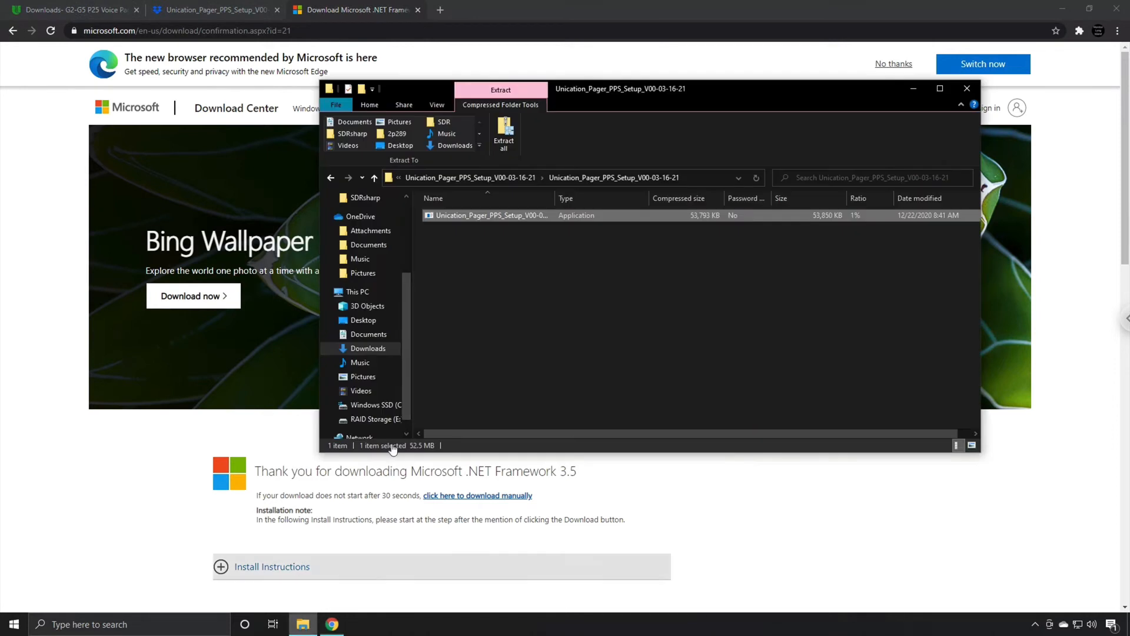
double_click(480, 216)
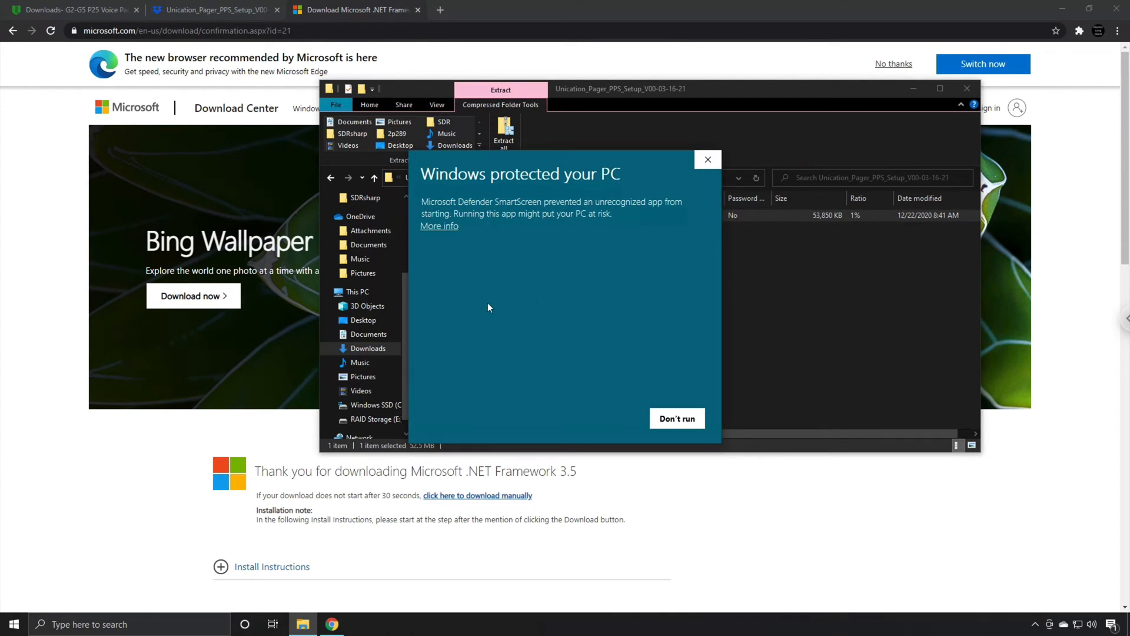
left_click(449, 229)
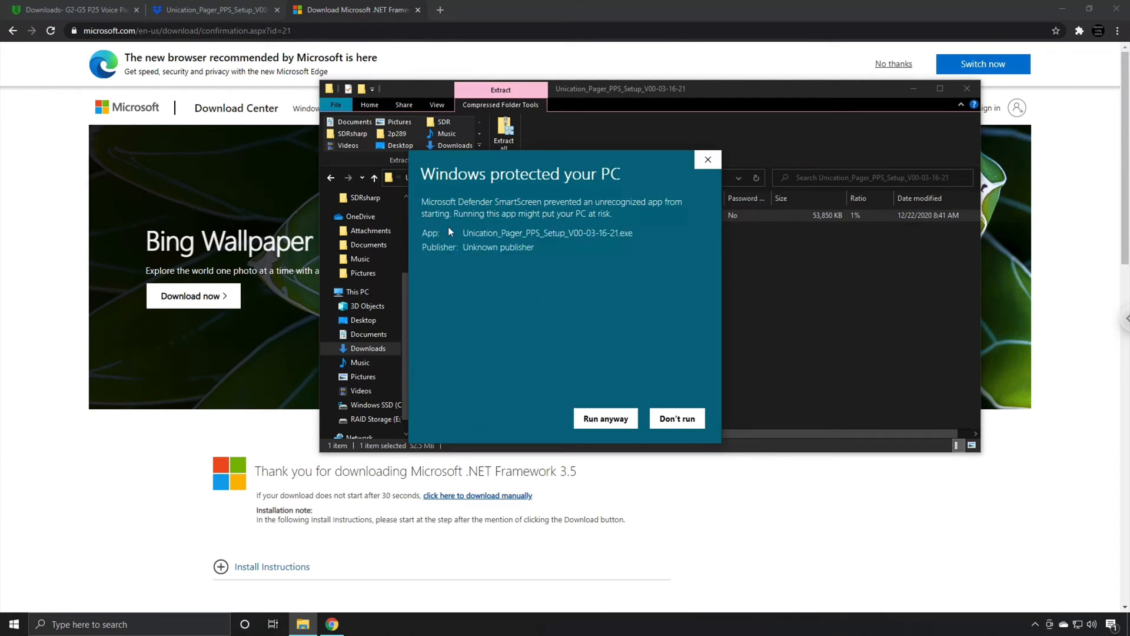
left_click(594, 419)
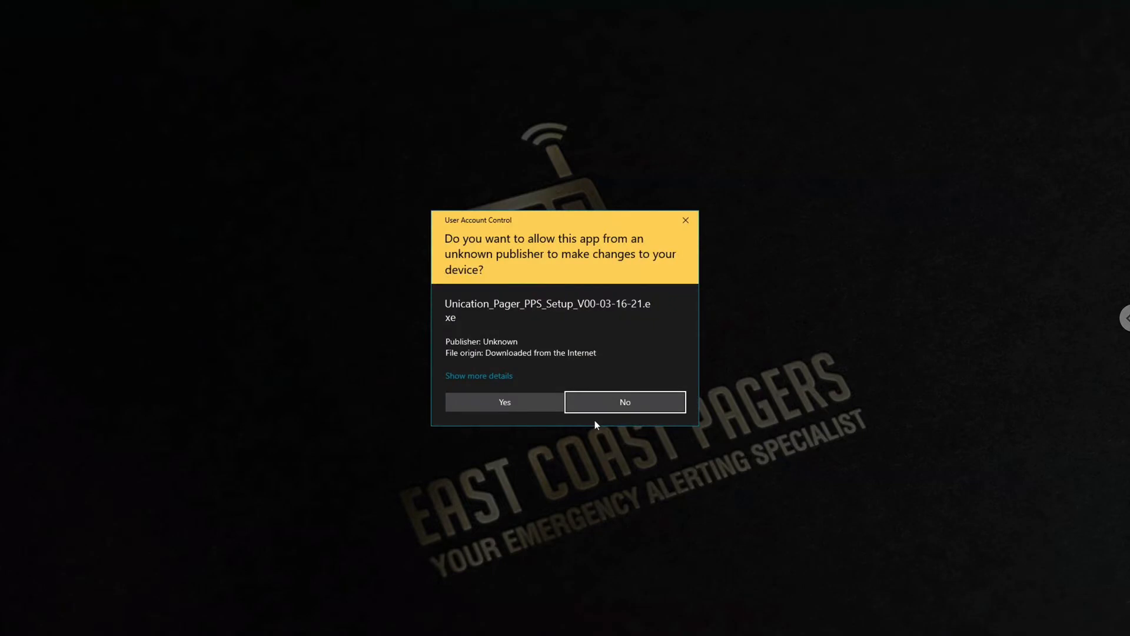
left_click(524, 405)
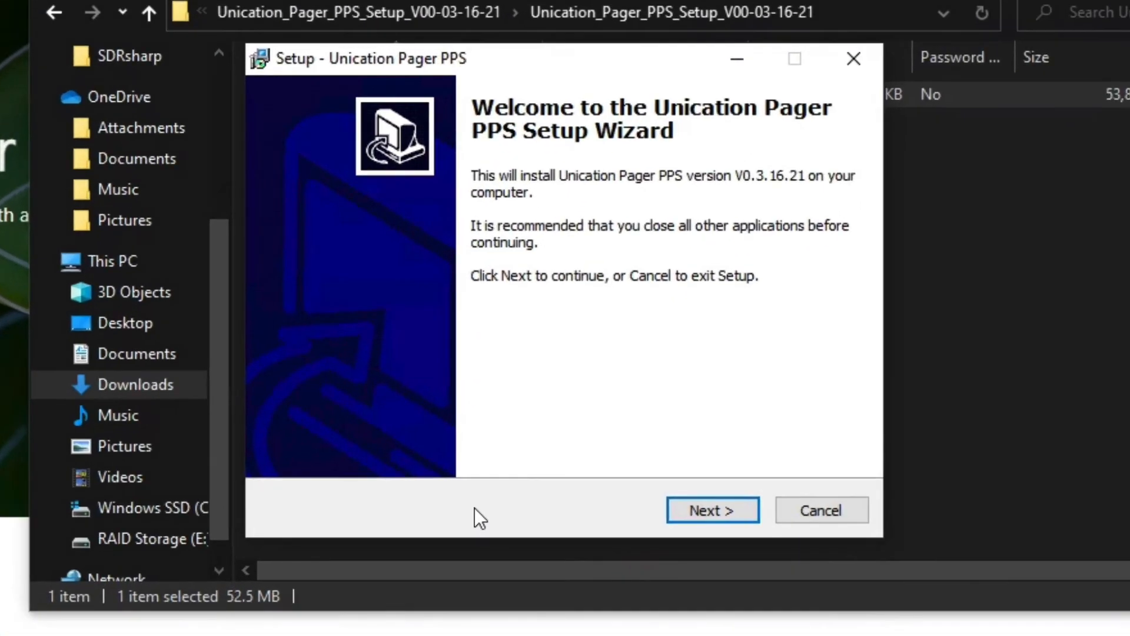
Pass both welcome pages and keep the default folder C:\Unication\G_Series_PPS_V00-03-16-21\
left_click(701, 508)
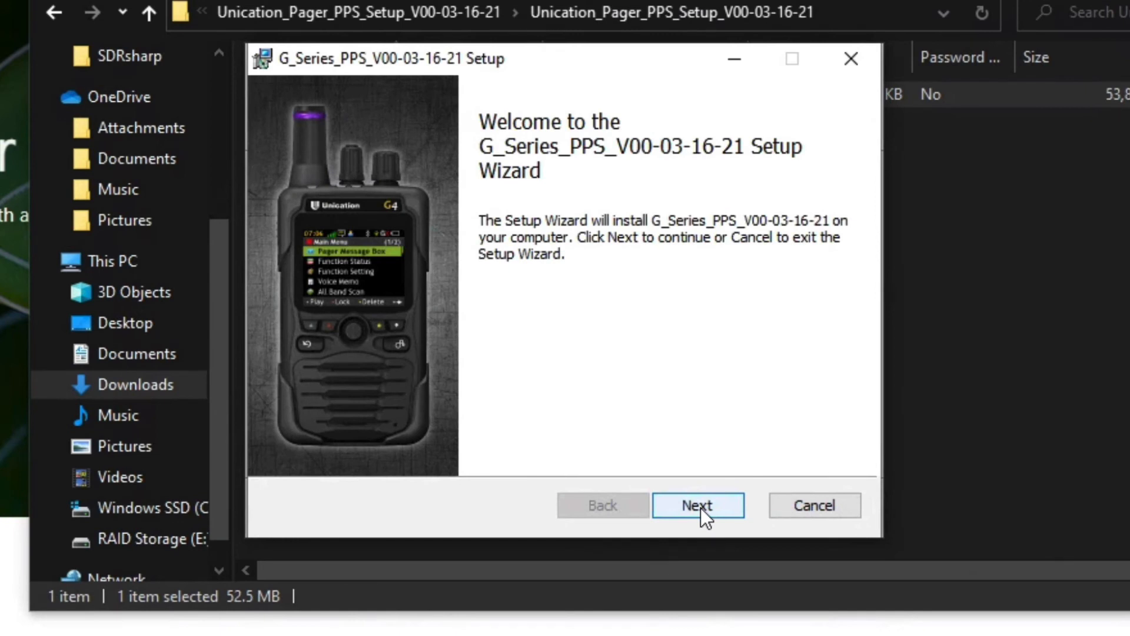
left_click(700, 507)
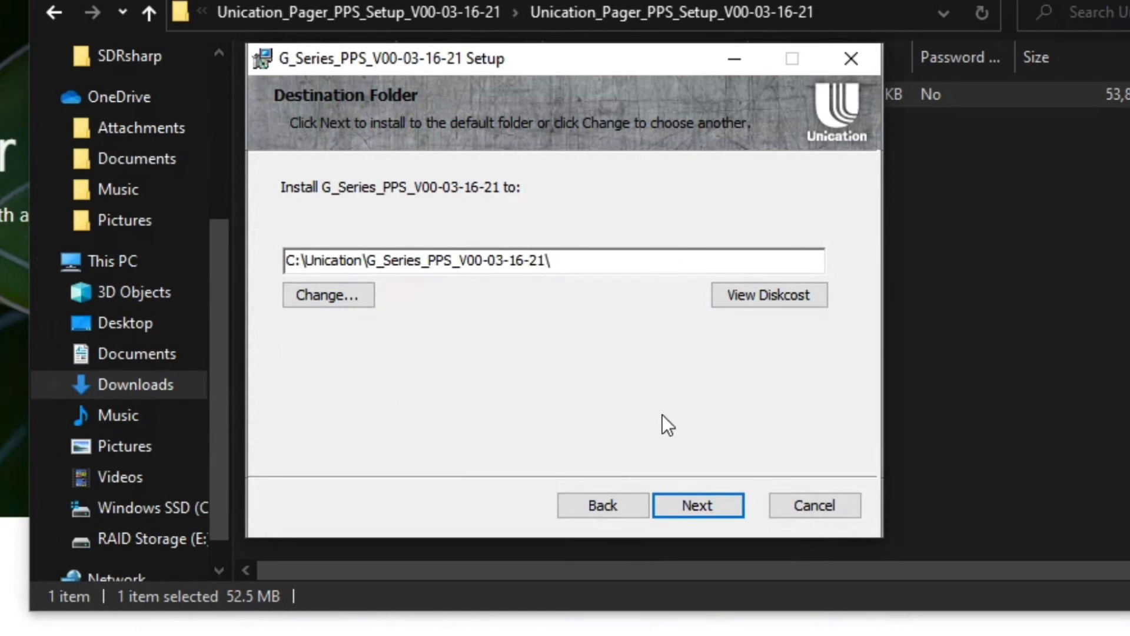
left_click(694, 504)
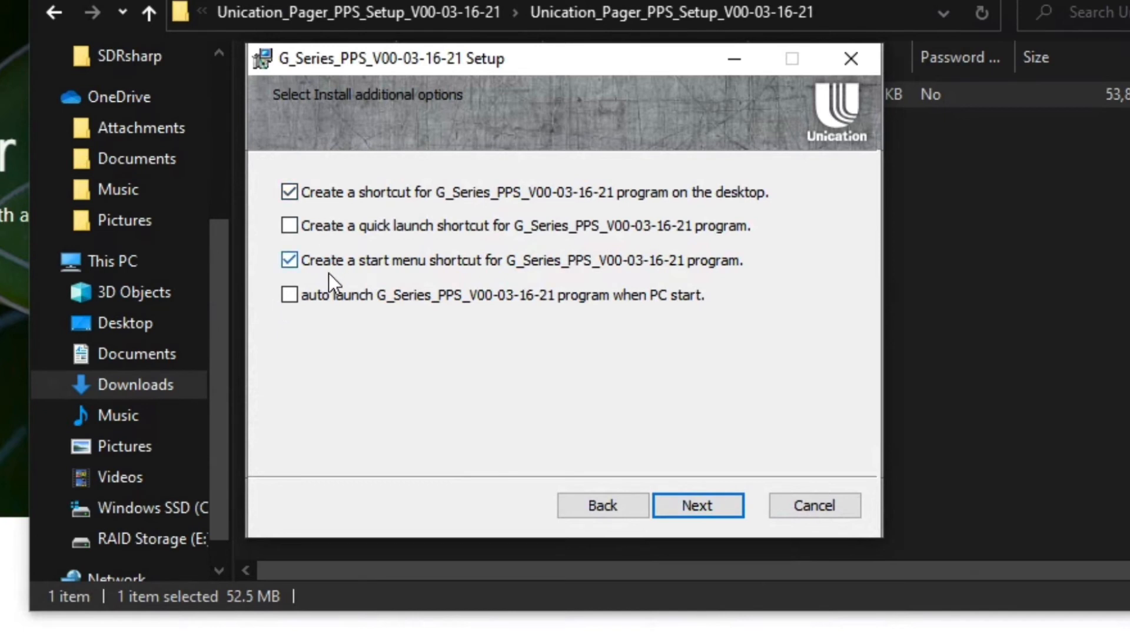
Skip the desktop shortcut, add a quick launch shortcut, and install G_Series_PPS_V00-03-16-21
left_click(318, 194)
left_click(332, 226)
left_click(714, 499)
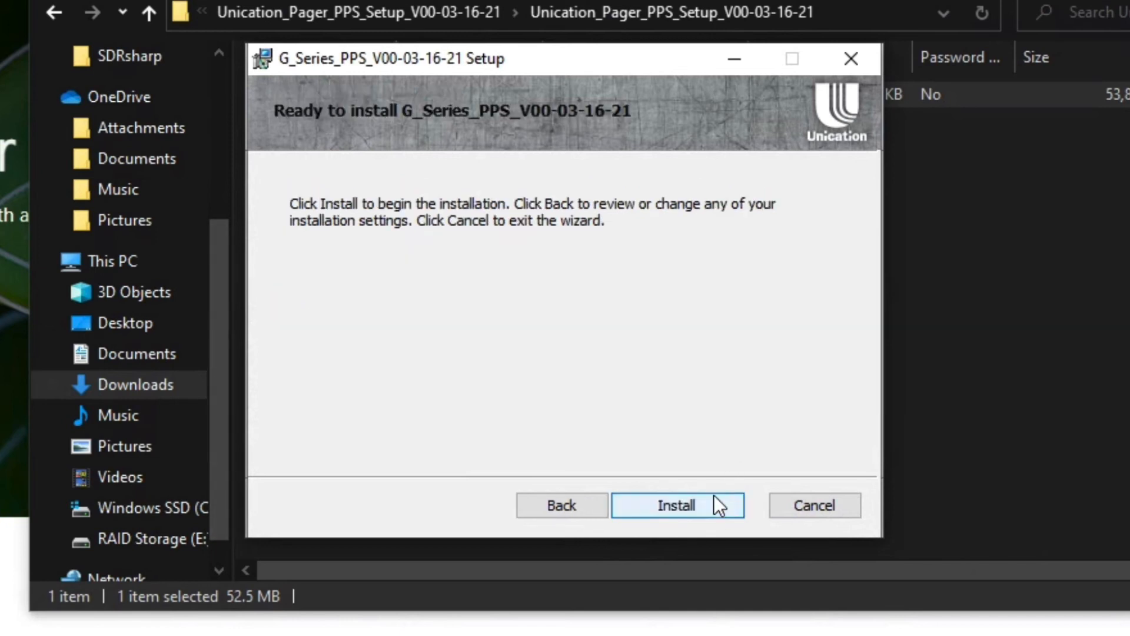
left_click(695, 504)
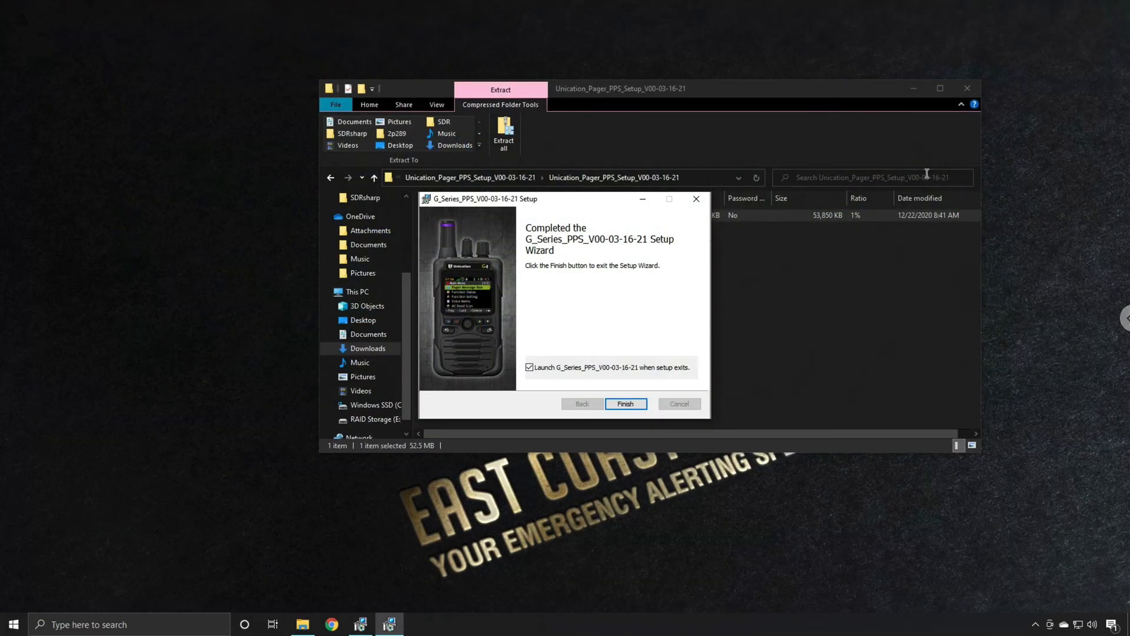
Close the zip window, finish setup to launch G Series PPS, and log in with the password
left_click(967, 87)
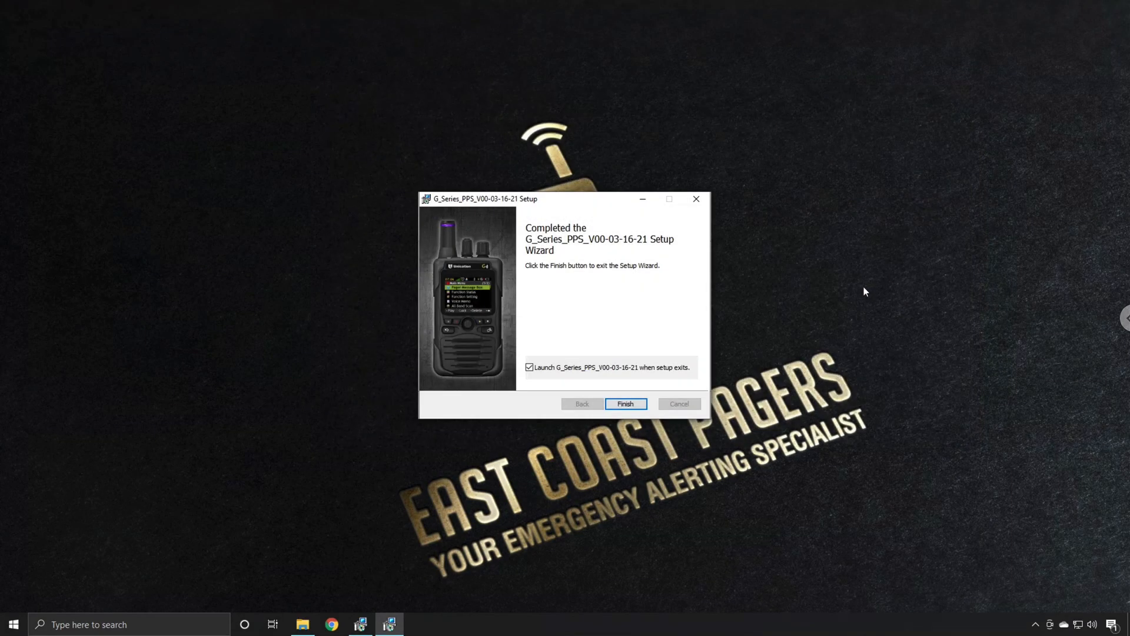
left_click(625, 404)
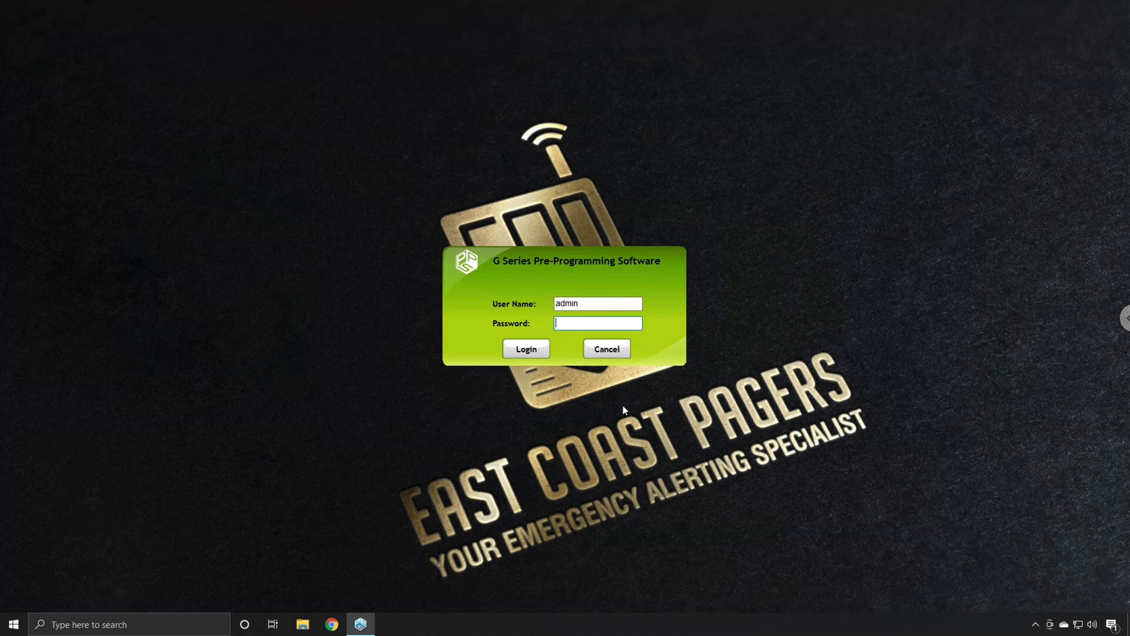
type("admin")
key("Return")
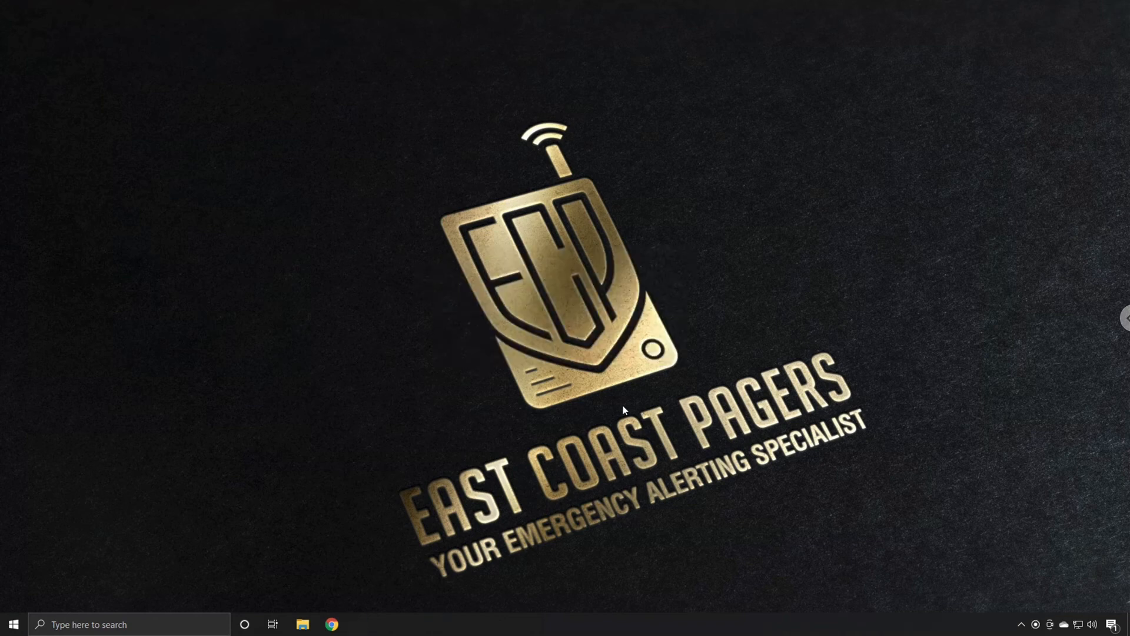